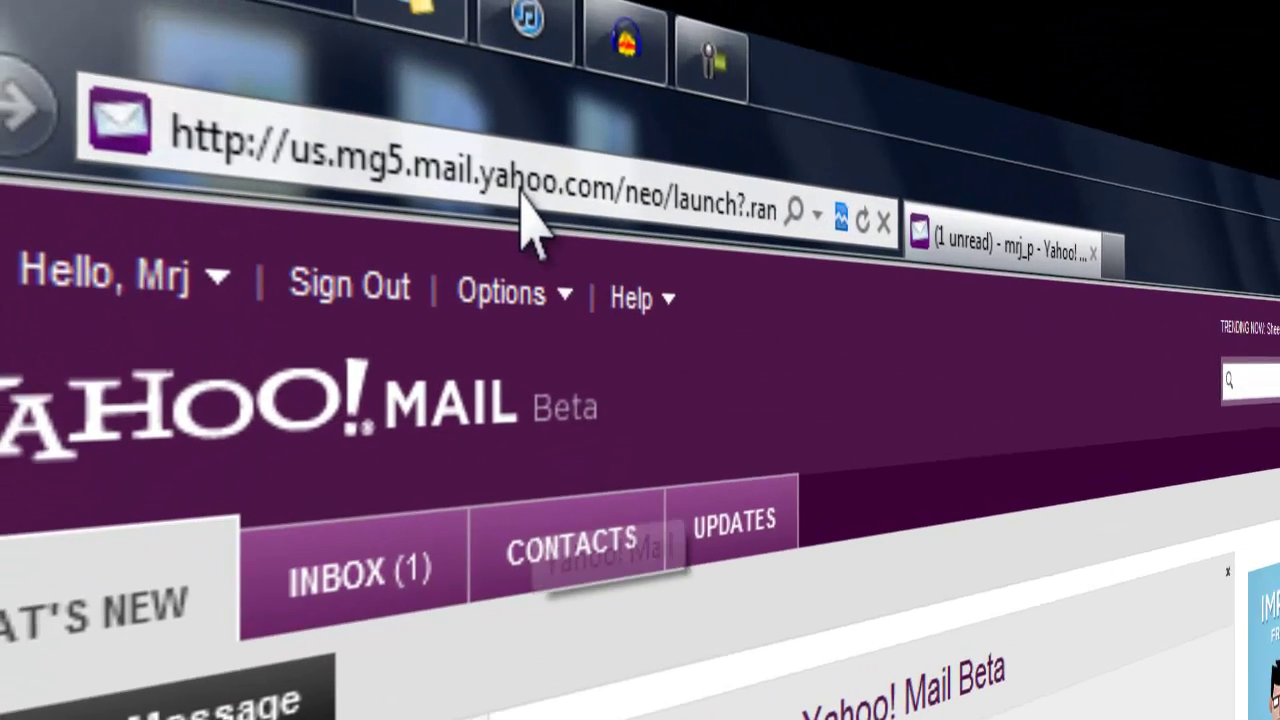
{"action": "left_click", "coordinate": [300, 64]}
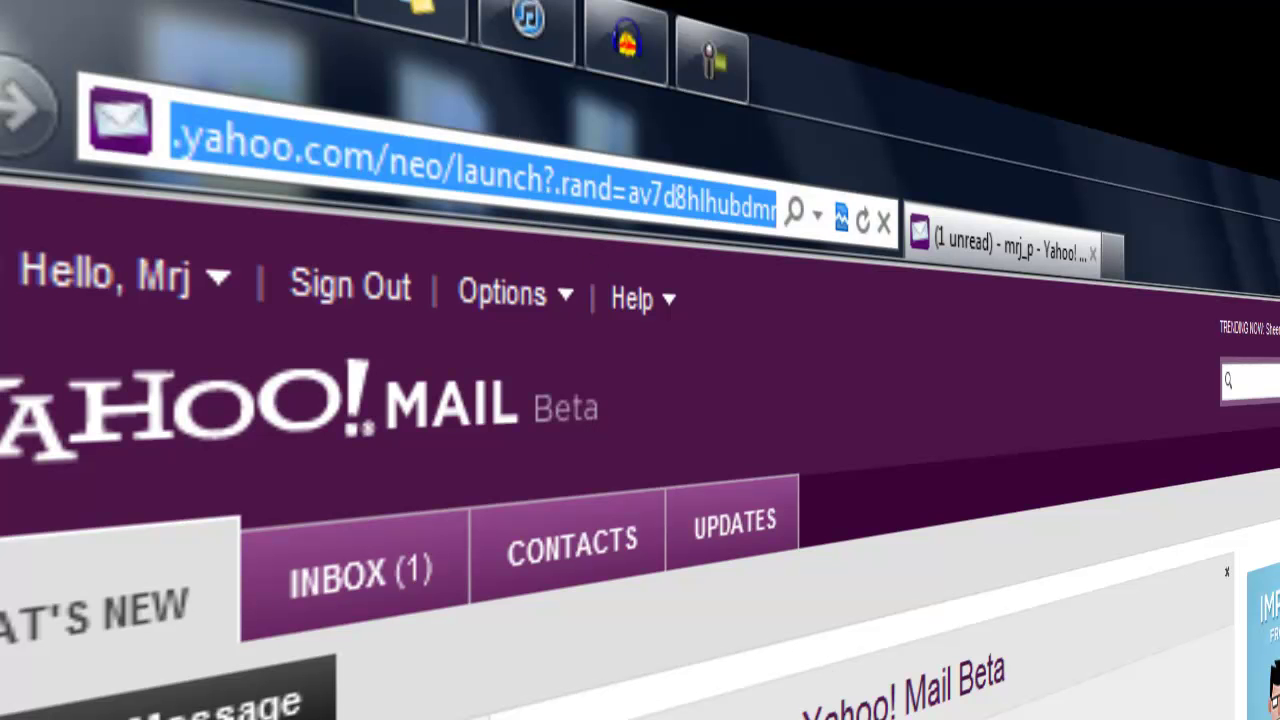
{"action": "type", "text": "https://edit.yahoo.com/config/delete_user"}
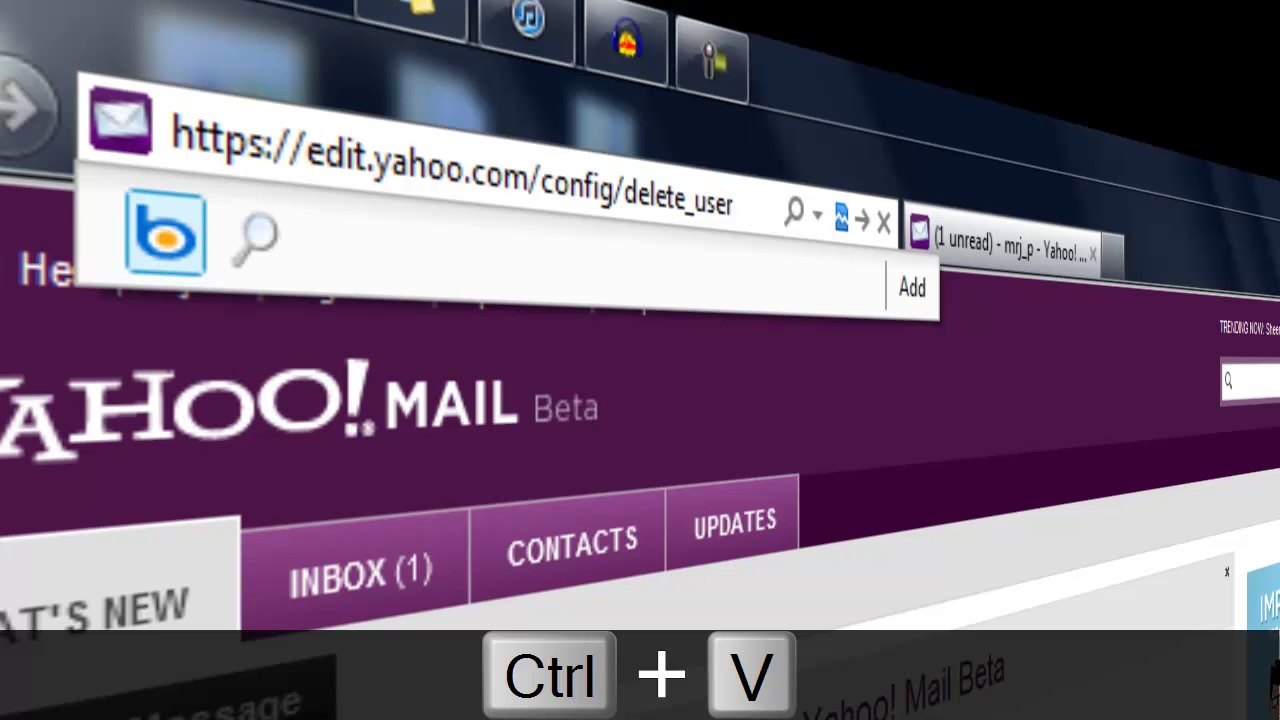
{"action": "key", "text": "Return"}
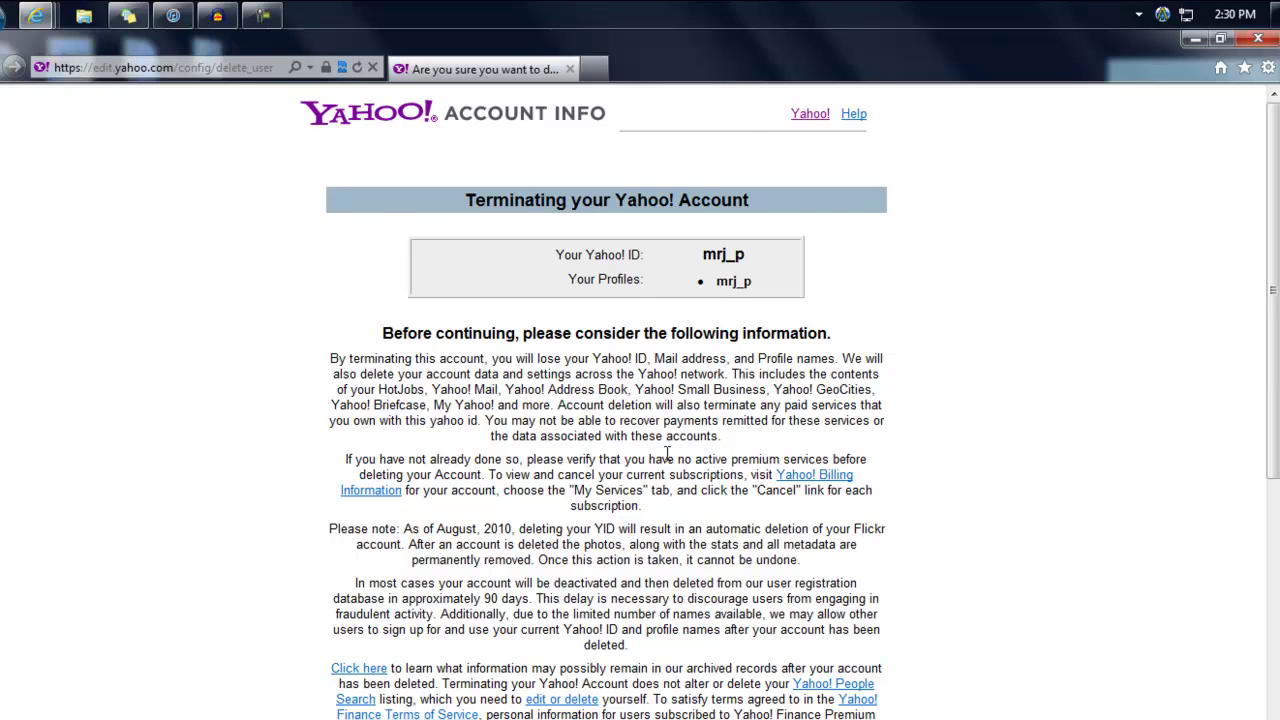
- Enter the account password in the identity confirmation field
{"action": "scroll", "coordinate": [525, 356], "scroll_direction": "down", "scroll_amount": 3}
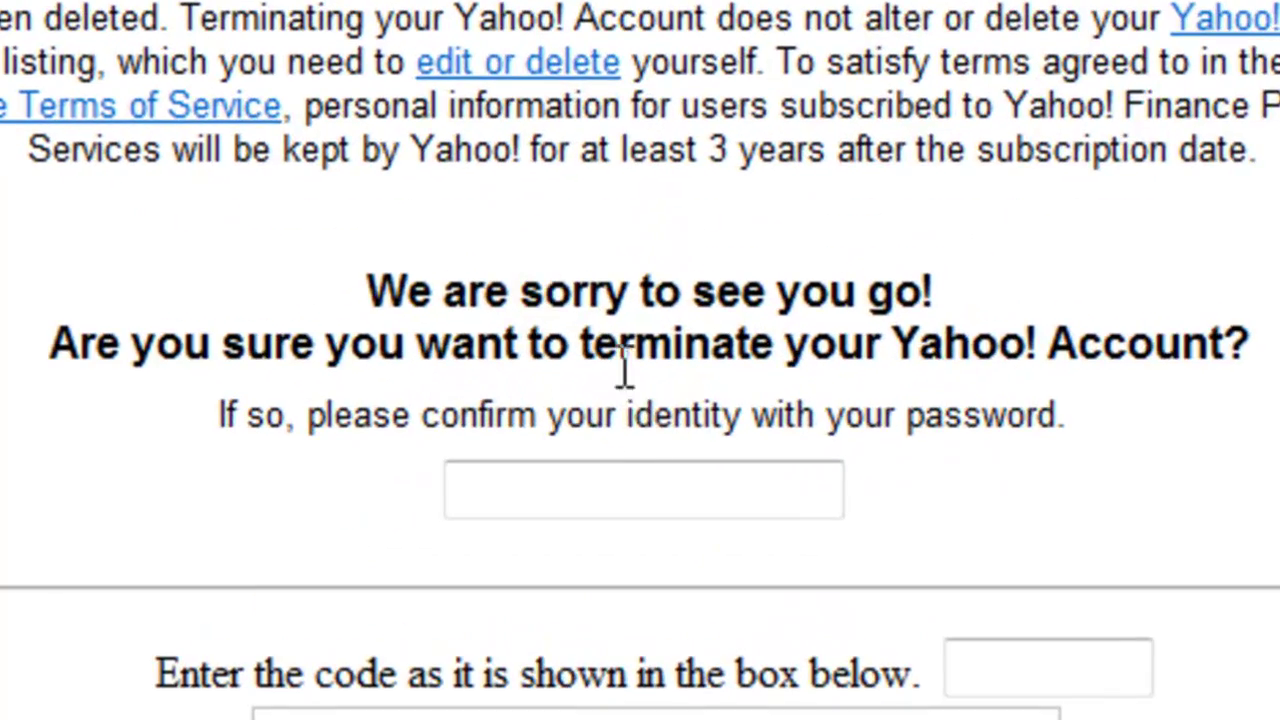
{"action": "left_click", "coordinate": [632, 658]}
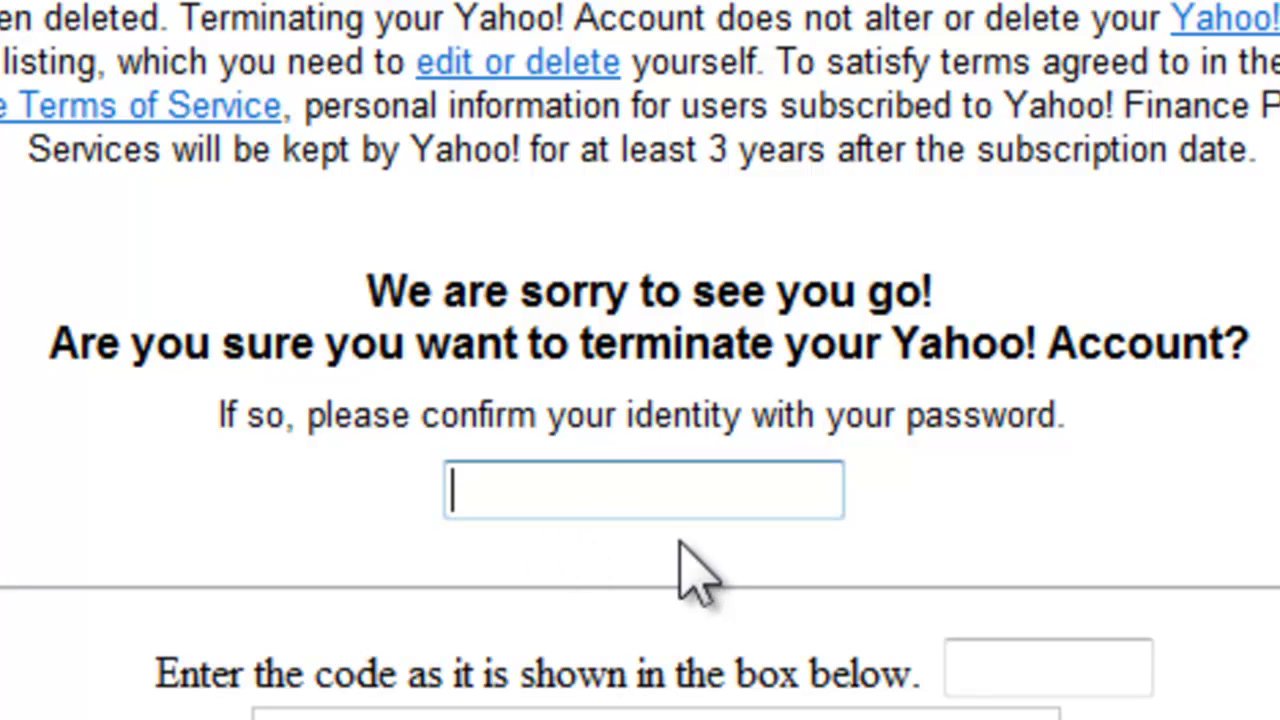
{"action": "type", "text": "****"}
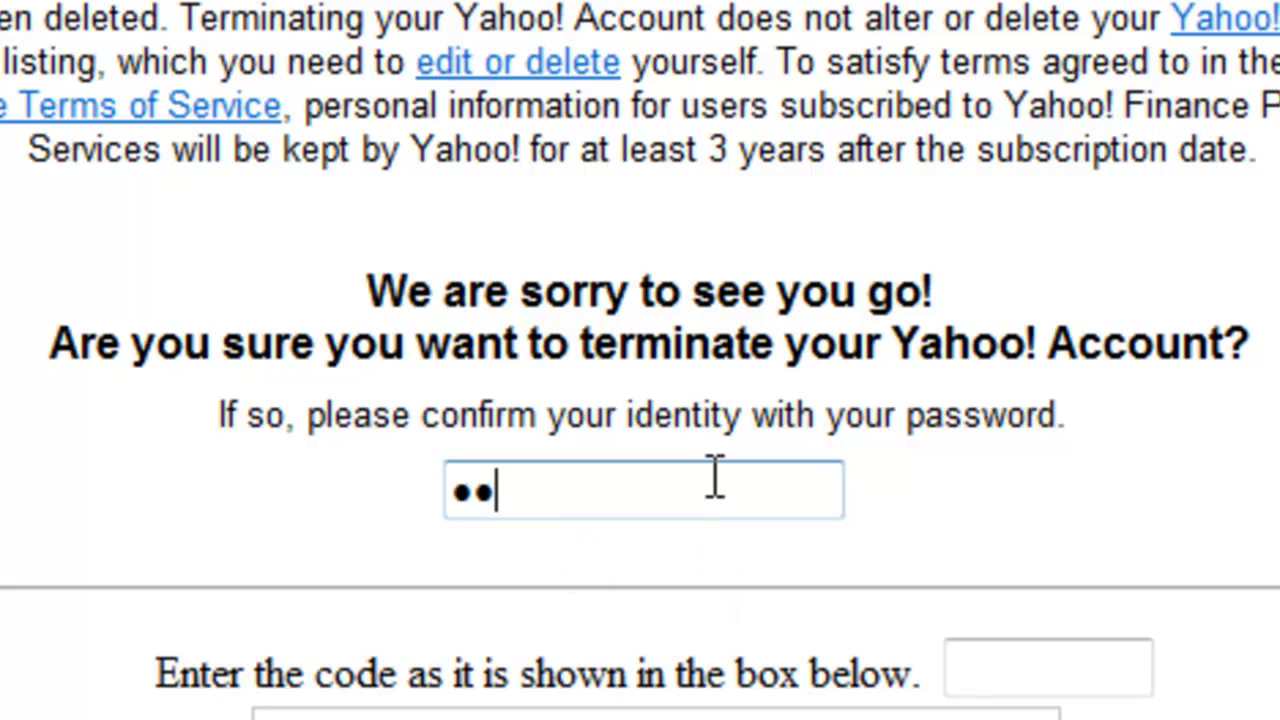
{"action": "type", "text": "***"}
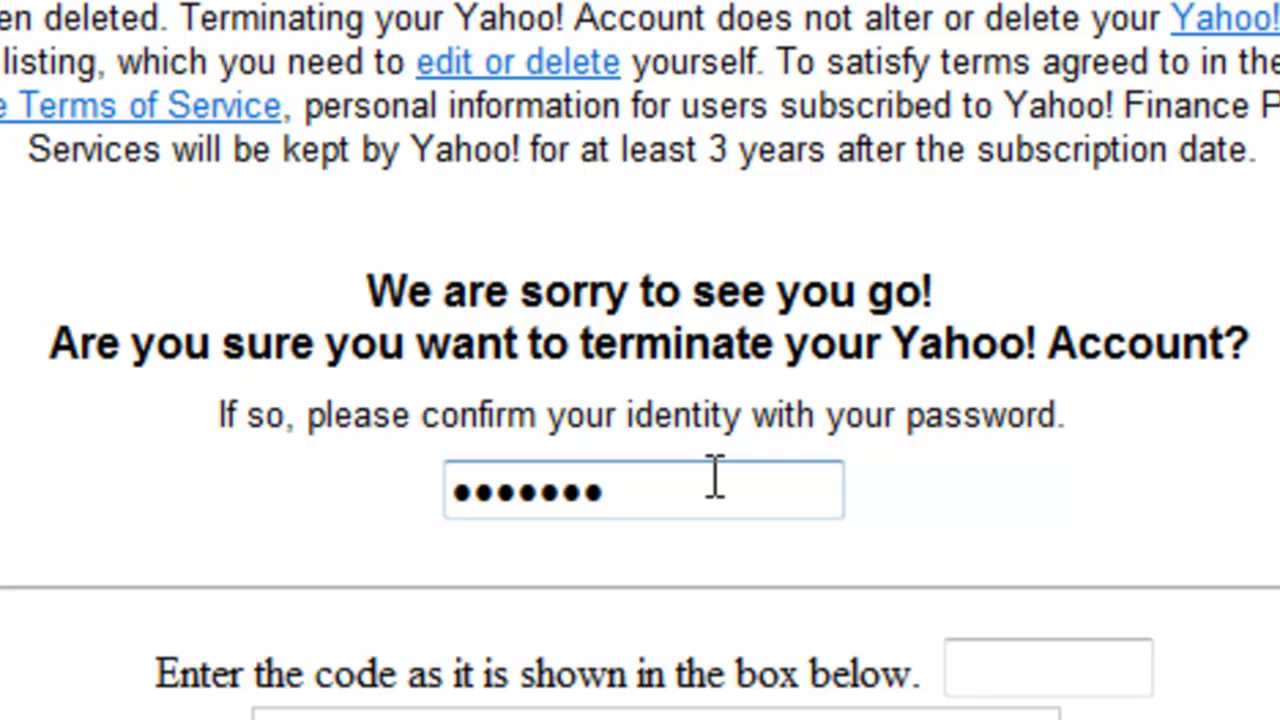
{"action": "type", "text": "***"}
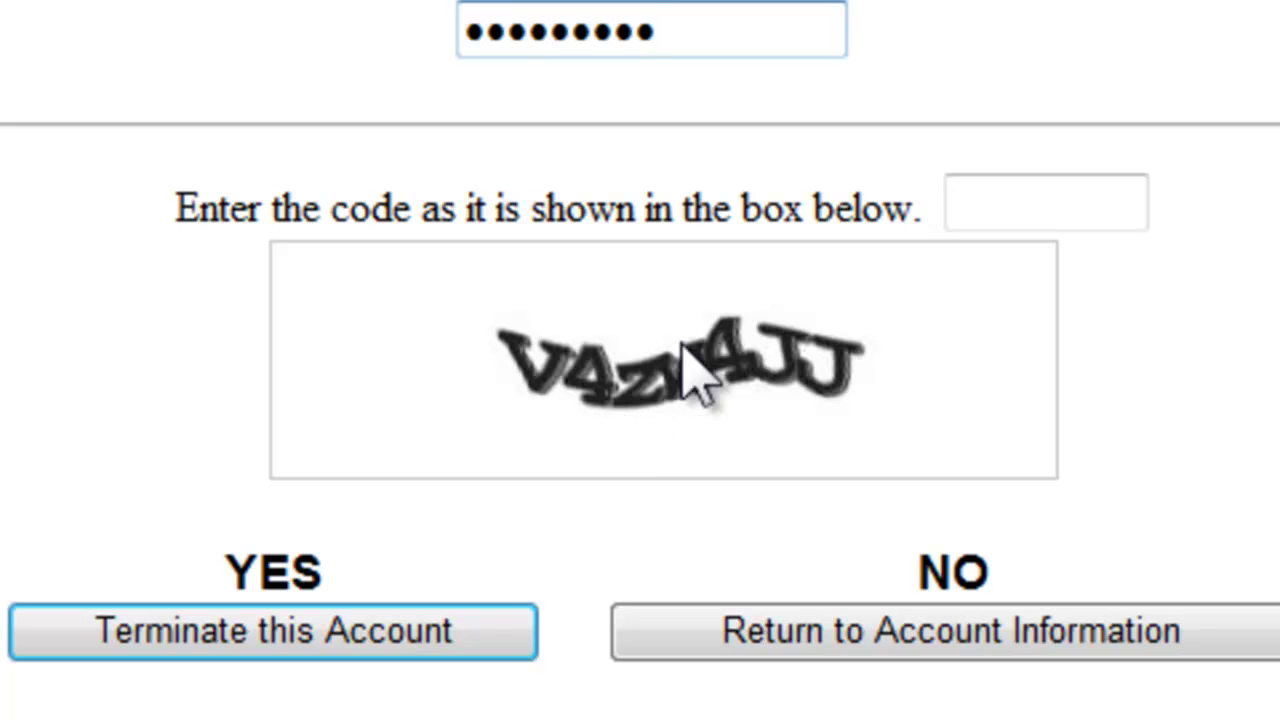
- Fill in the captcha code from the image and submit the account termination request
{"action": "left_click", "coordinate": [974, 197]}
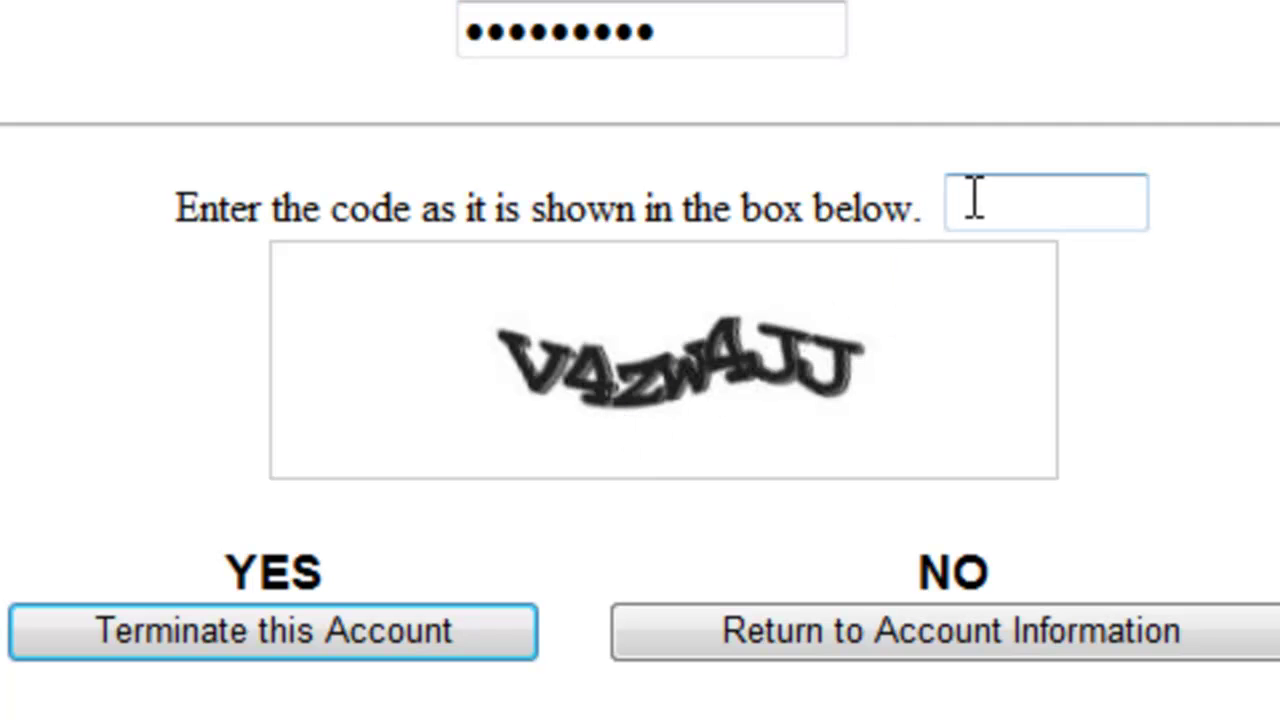
{"action": "type", "text": "v4zw4"}
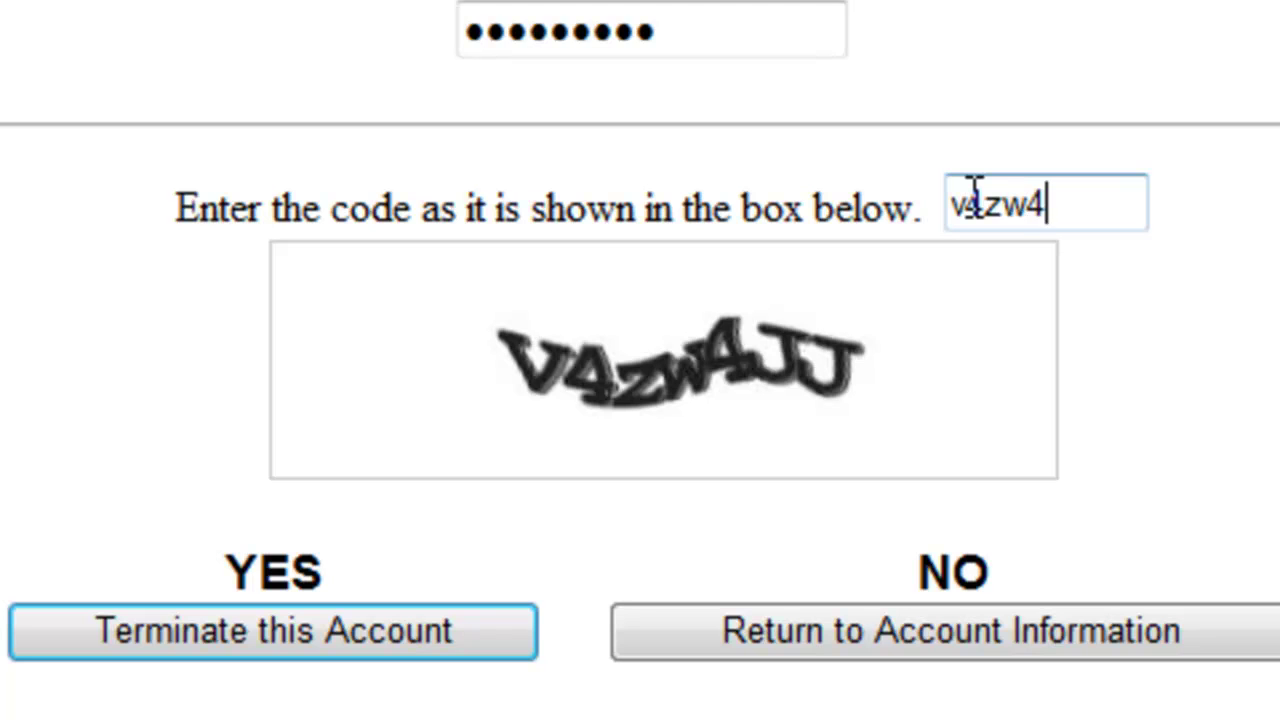
{"action": "type", "text": "jj"}
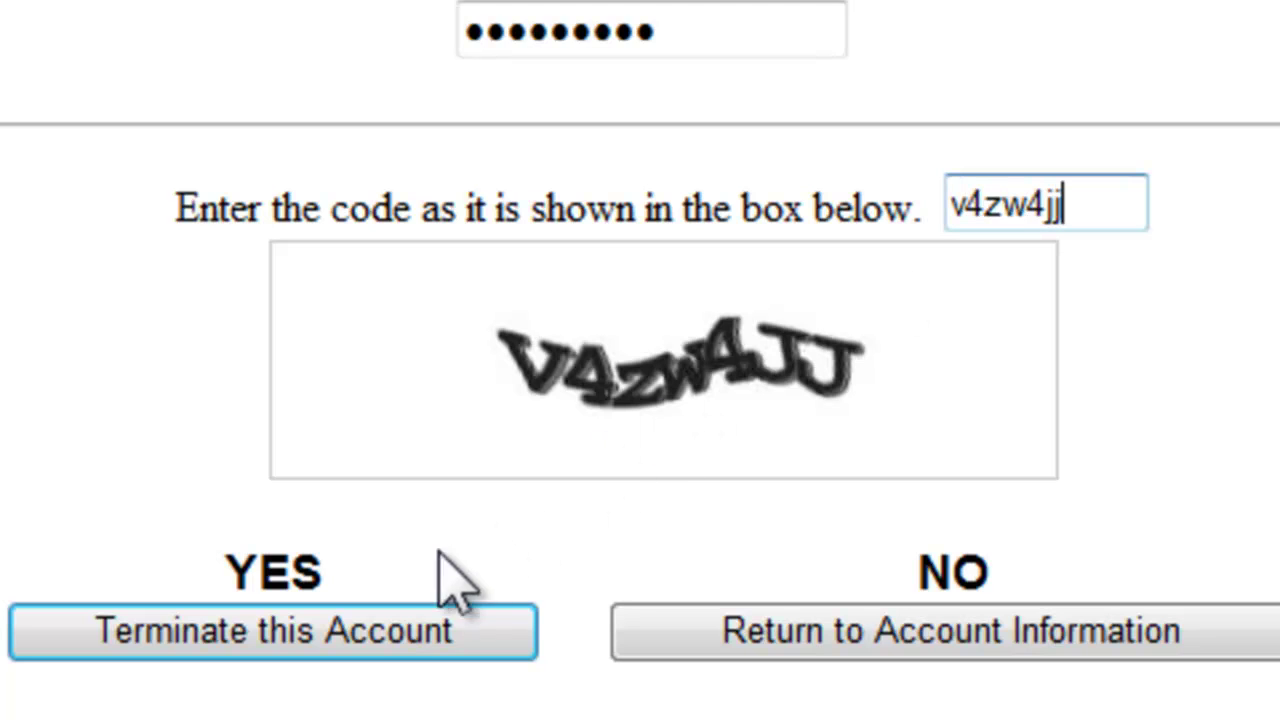
{"action": "left_click", "coordinate": [224, 648]}
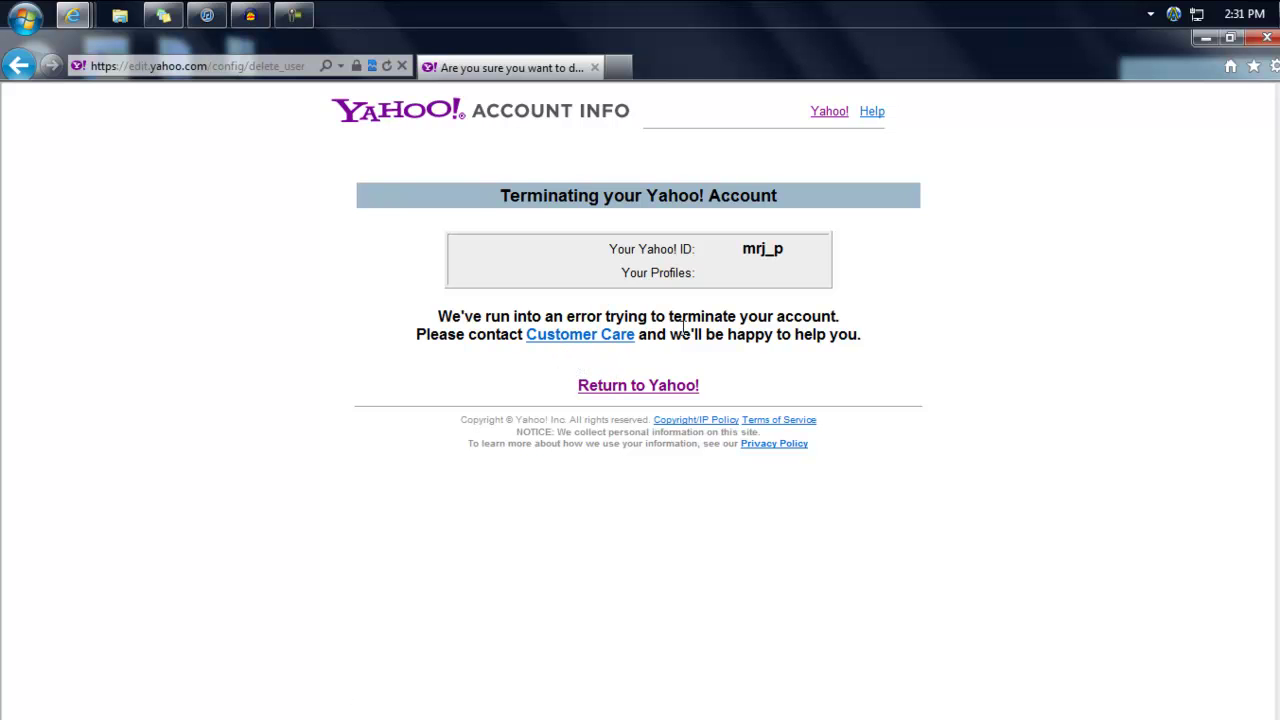
- Return to the Yahoo! homepage and go to the Sign in to Yahoo! page
{"action": "left_click", "coordinate": [610, 392]}
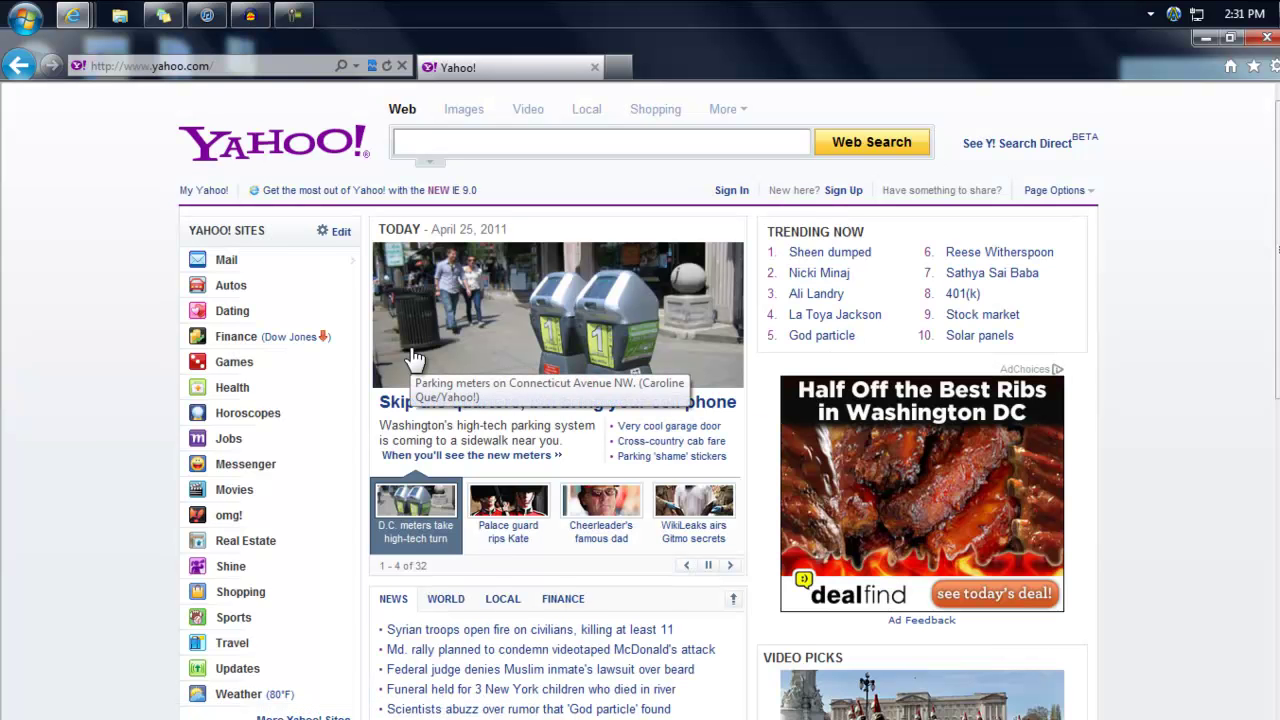
{"action": "left_click", "coordinate": [731, 192]}
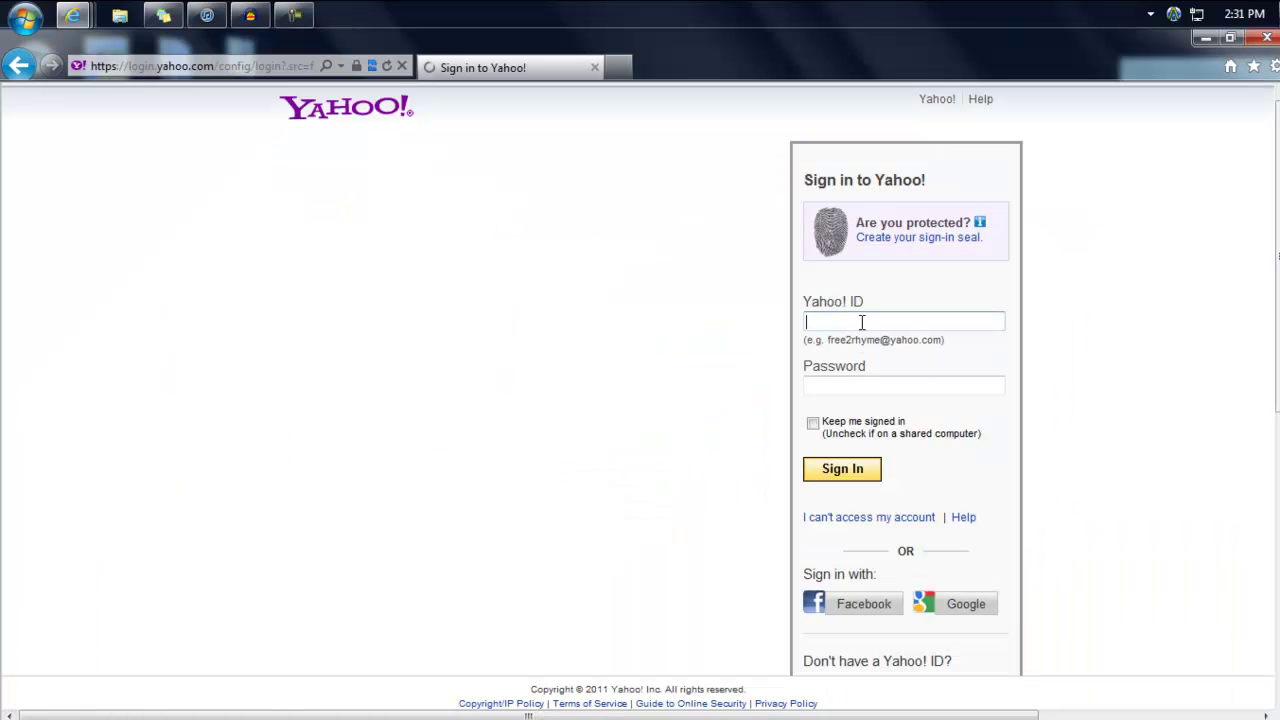
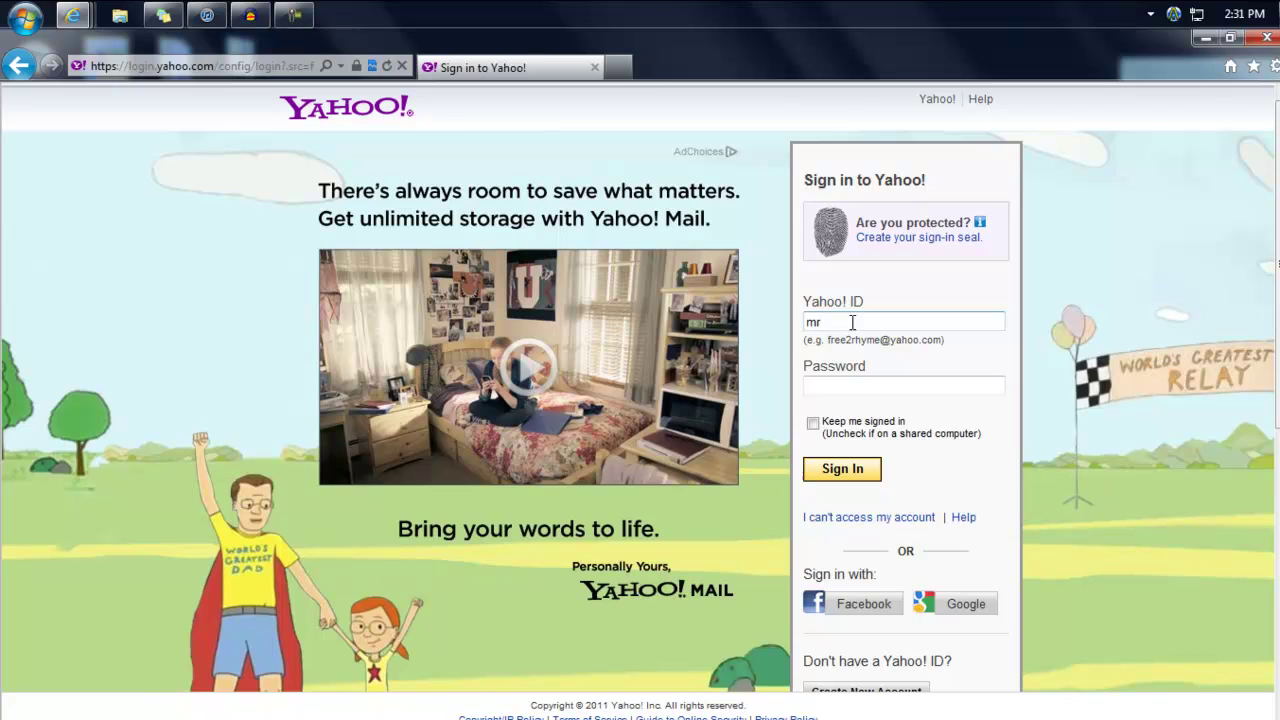
- Sign in with the Yahoo! ID and password, fixing a typo in the ID
{"action": "key", "text": "Tab"}
{"action": "type", "text": "•••••••••"}
{"action": "key", "text": "Return"}
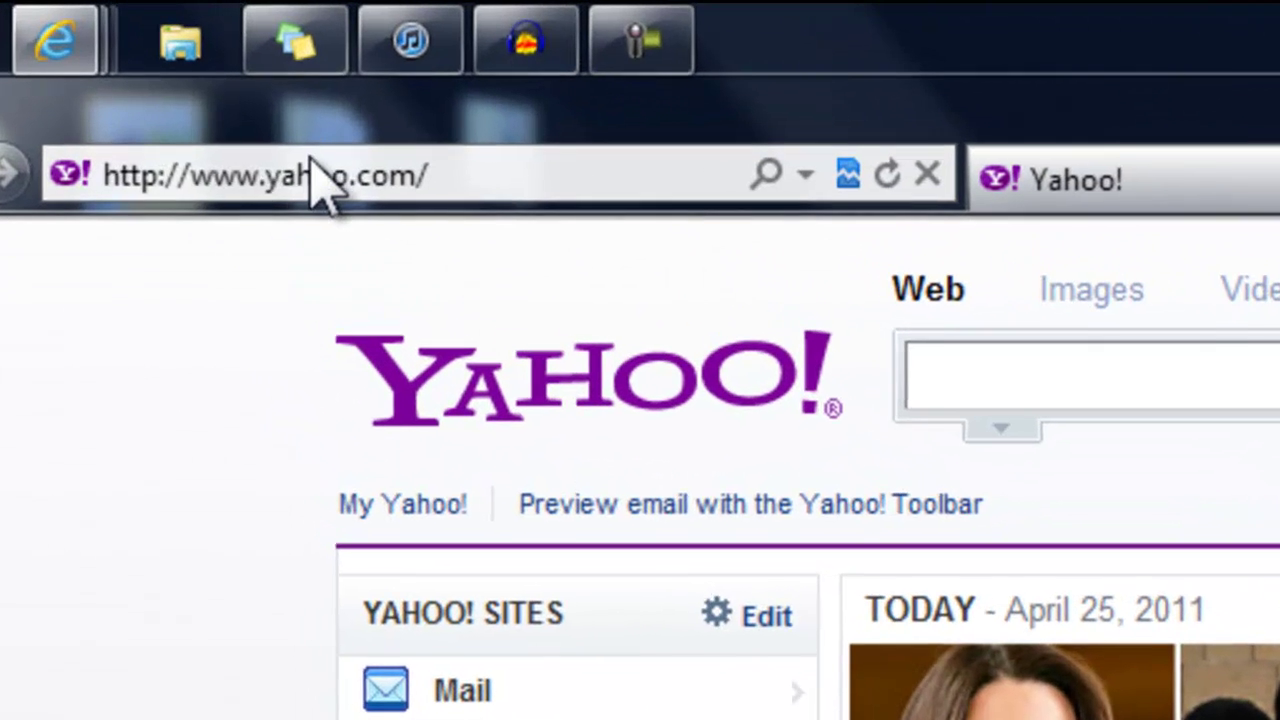
{"action": "left_click", "coordinate": [167, 66]}
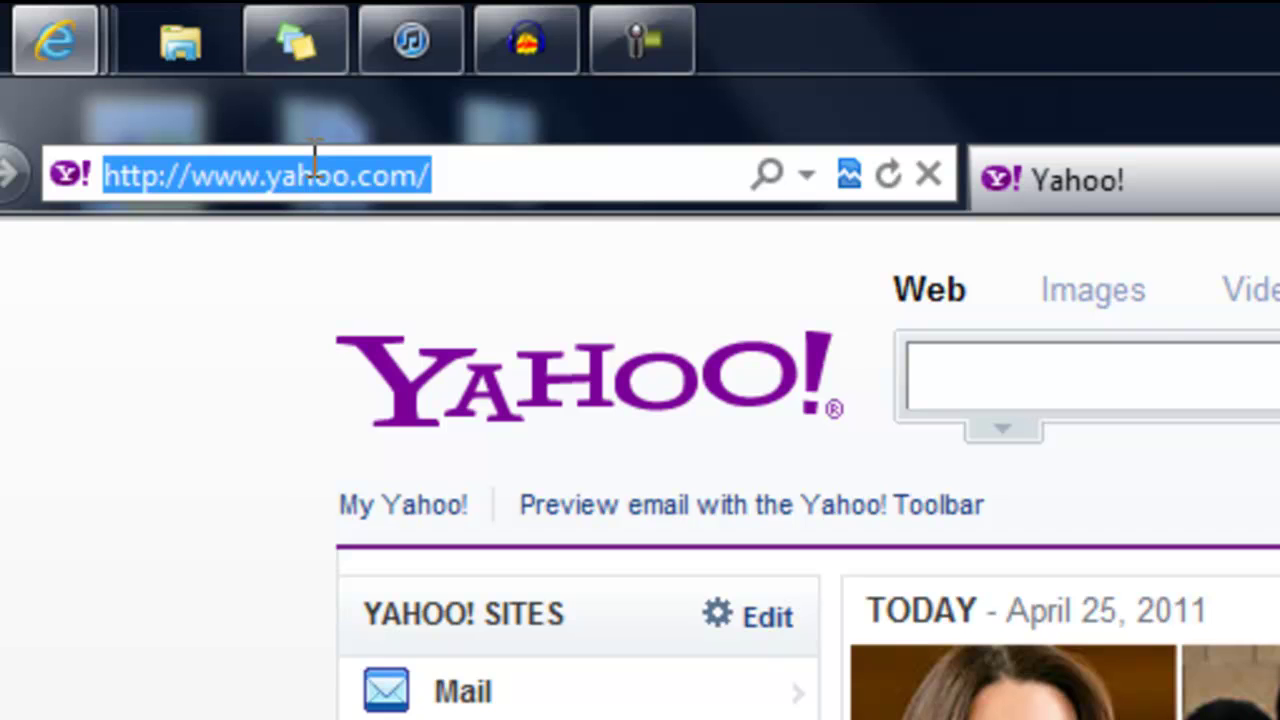
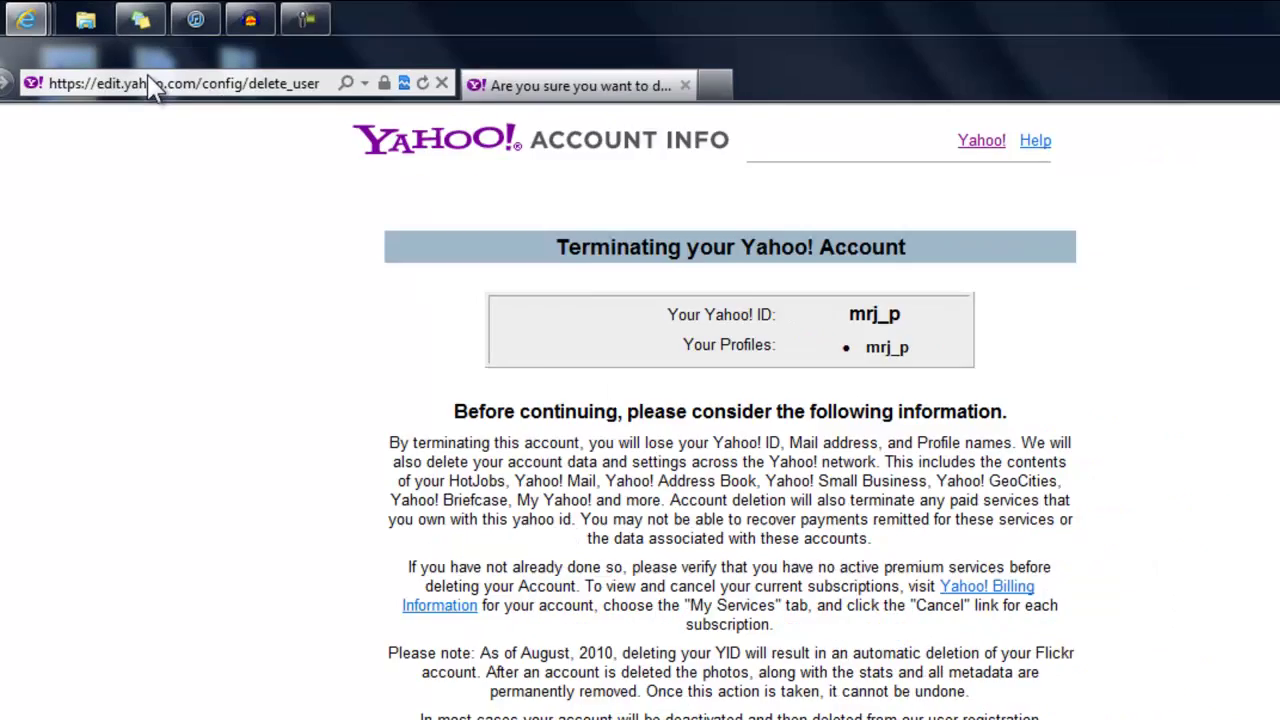
- Enter the account password and the displayed security code, then submit the account termination
{"action": "scroll", "coordinate": [600, 400], "scroll_direction": "down", "scroll_amount": 5}
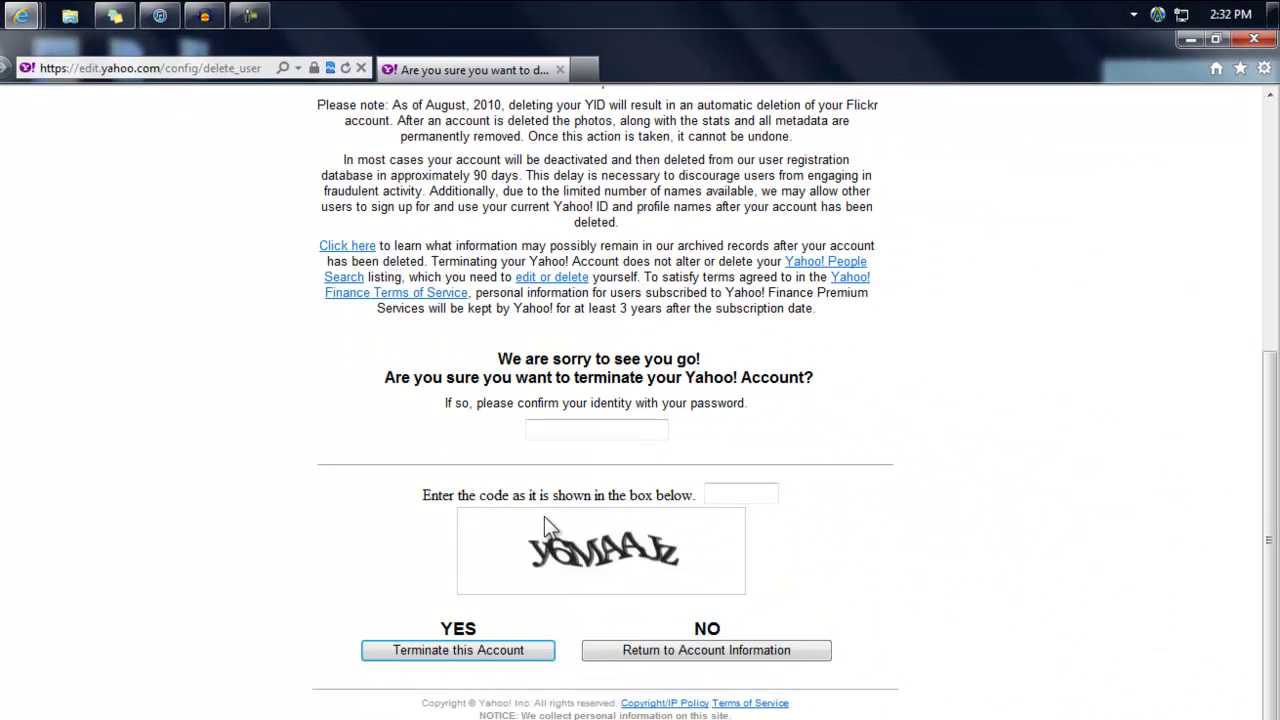
{"action": "left_click", "coordinate": [570, 425]}
{"action": "type", "text": "*********"}
{"action": "left_click", "coordinate": [713, 494]}
{"action": "type", "text": "y6maajz"}
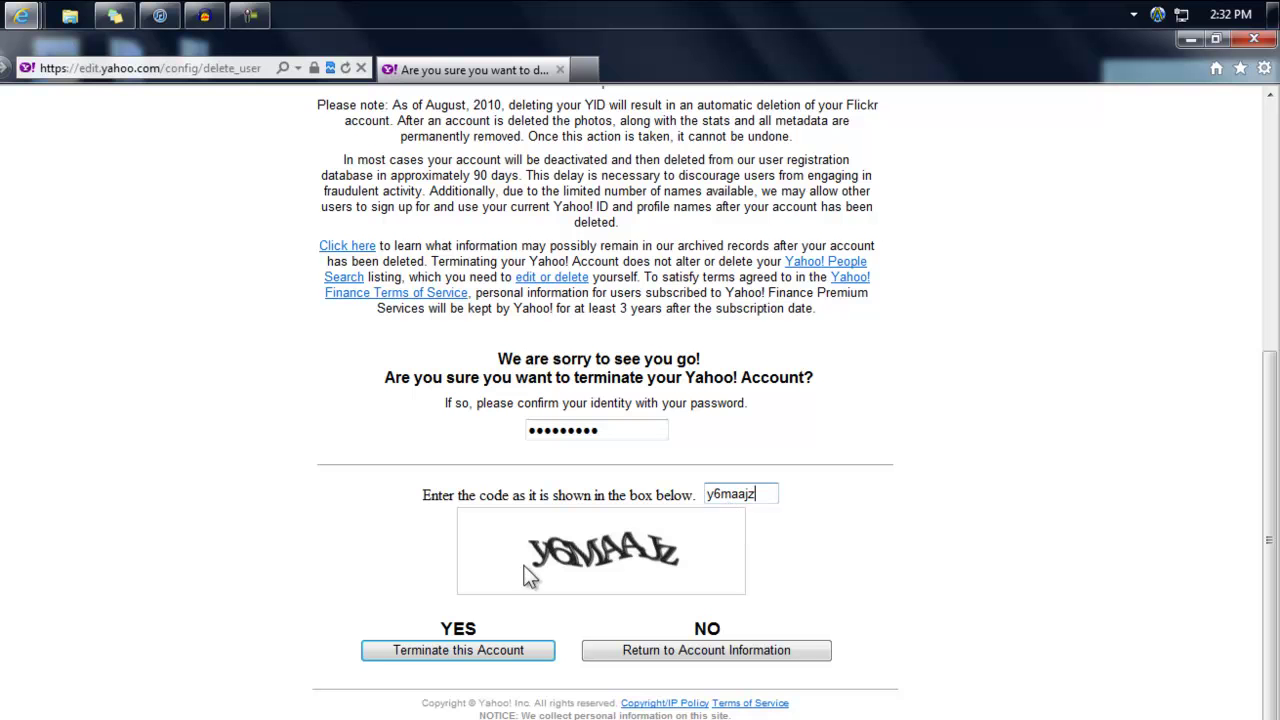
{"action": "left_click", "coordinate": [450, 652]}
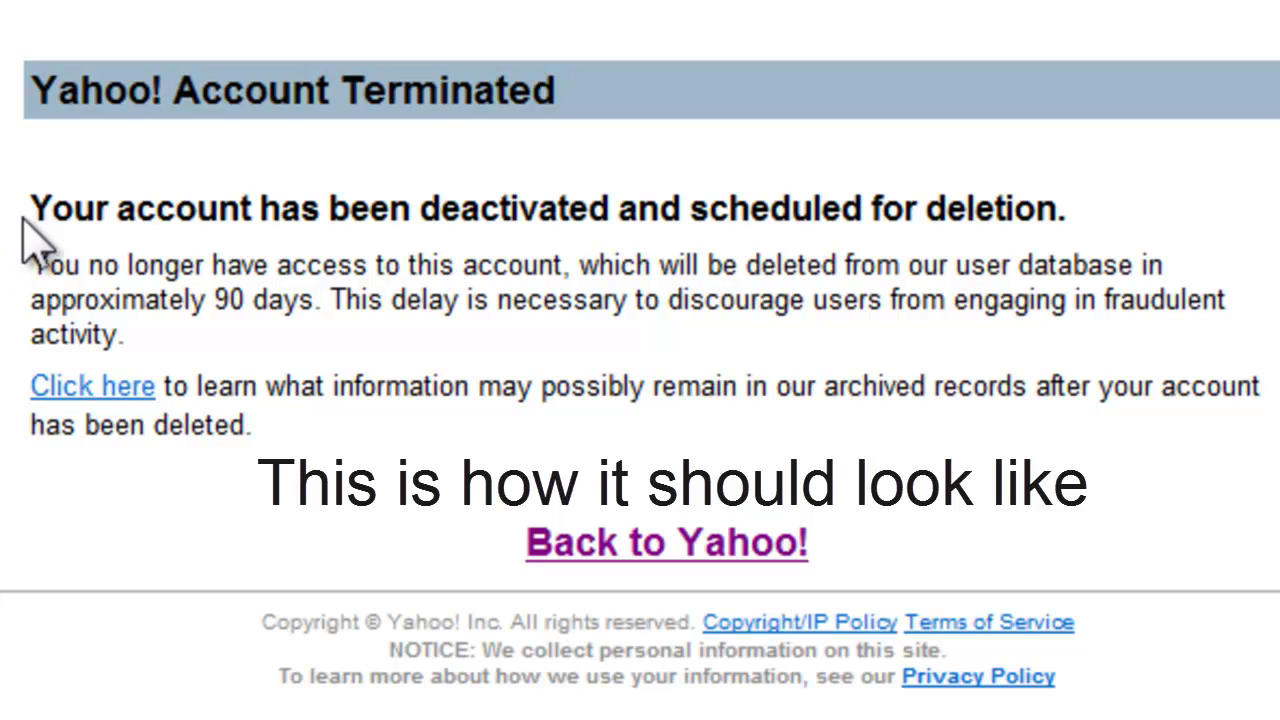
- Highlight the 'Yahoo! Account Terminated' heading, then the 'will be deleted' wording
{"action": "left_click_drag", "start_coordinate": [32, 207], "coordinate": [1000, 215]}
{"action": "left_click", "coordinate": [556, 349]}
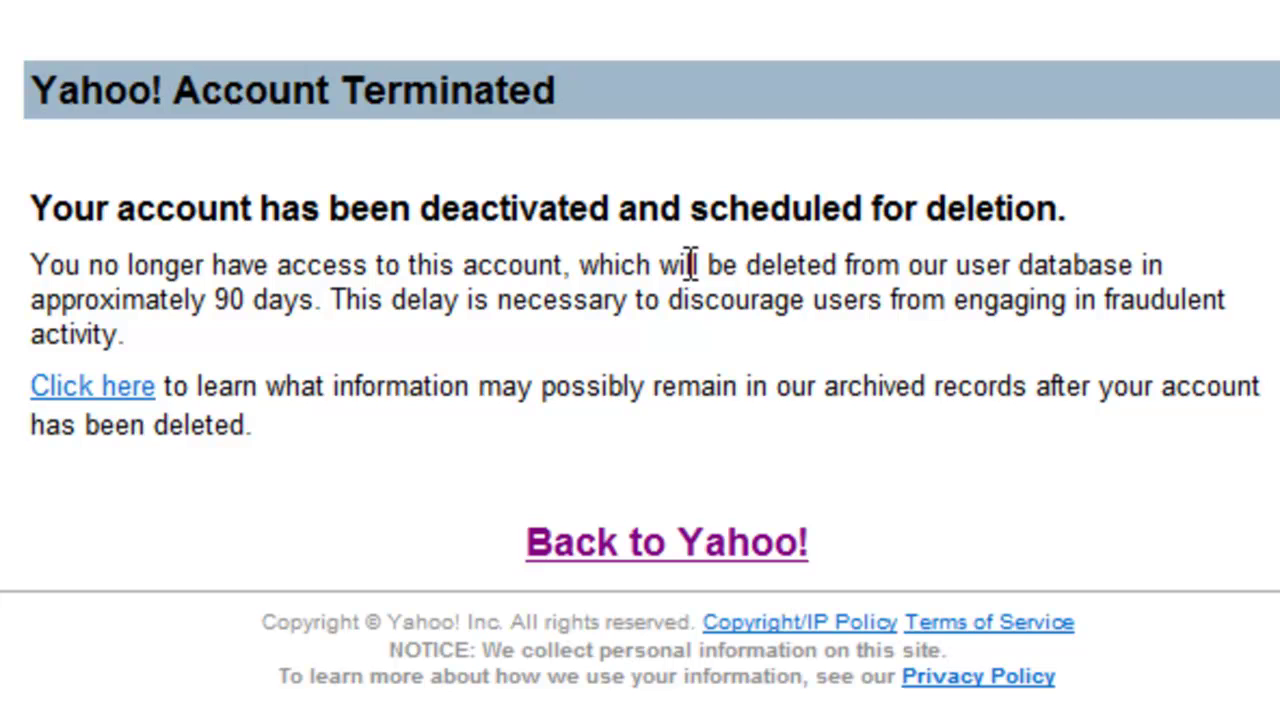
{"action": "left_click_drag", "start_coordinate": [672, 265], "coordinate": [385, 314]}
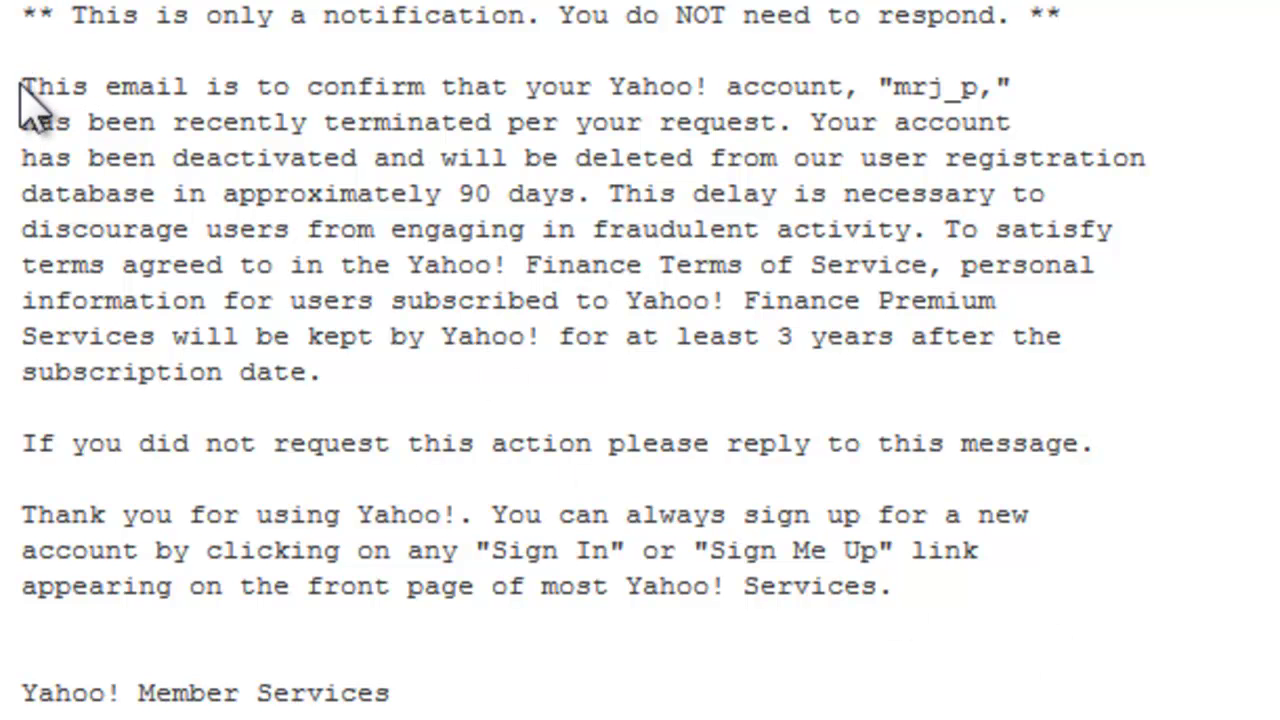
- Select all text of the Member Services termination email, then clear the selection
{"action": "key", "text": "ctrl+a"}
{"action": "left_click", "coordinate": [131, 88]}
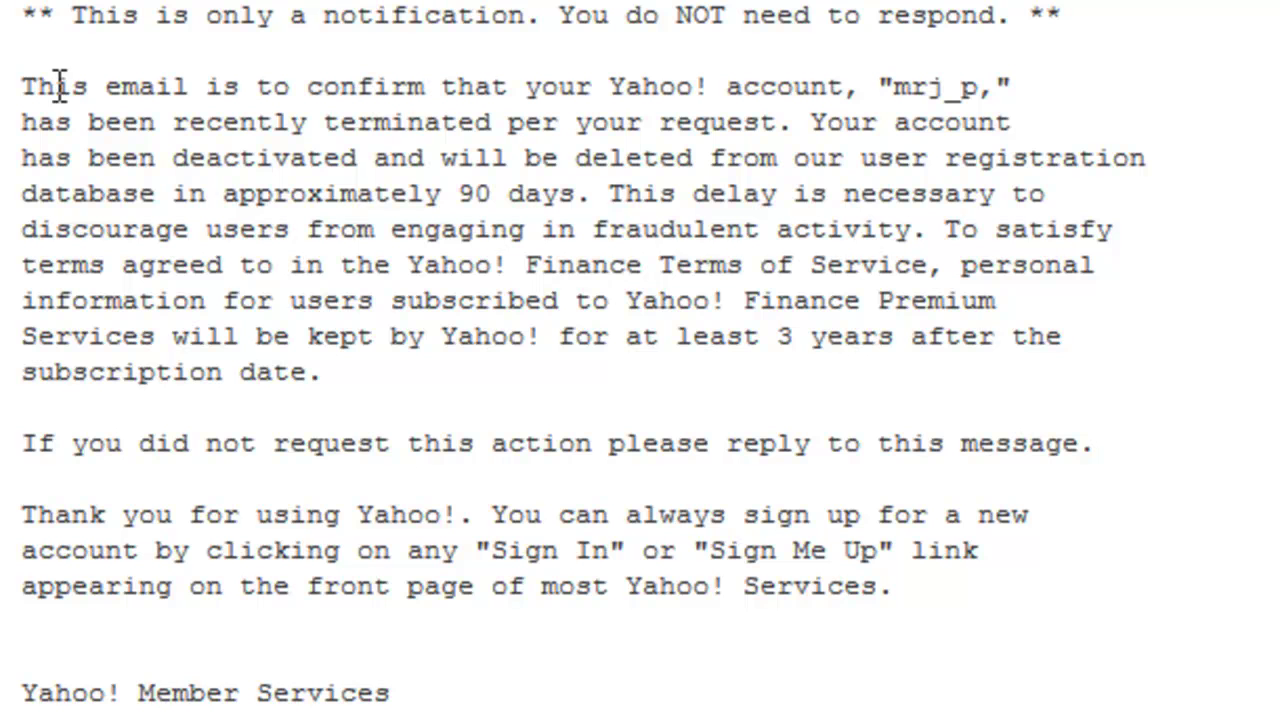